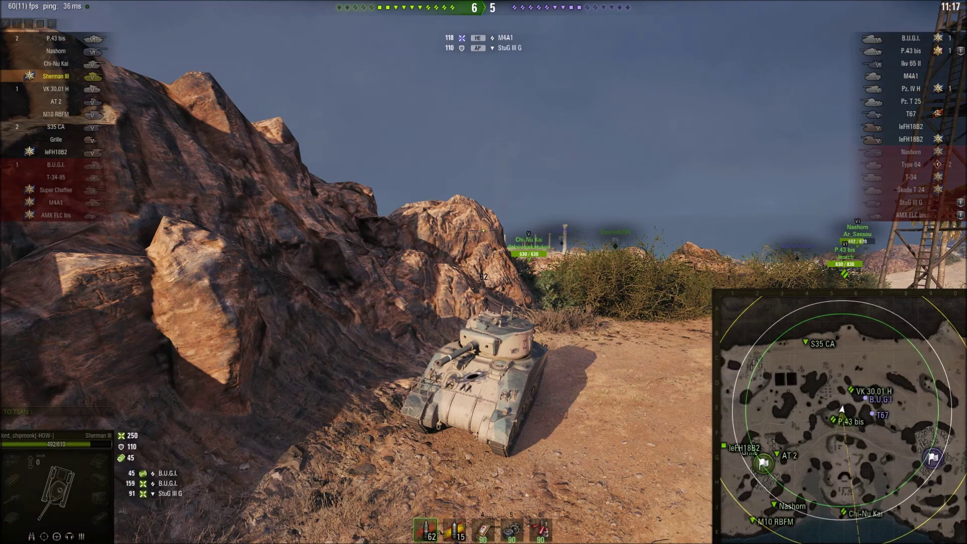
# Step: Play the battle replay through the Pz. IV H exchange with the Sherman III, pausing and varying the speed between 2x, 1x and 1/2x
pyautogui.press('ctrl')
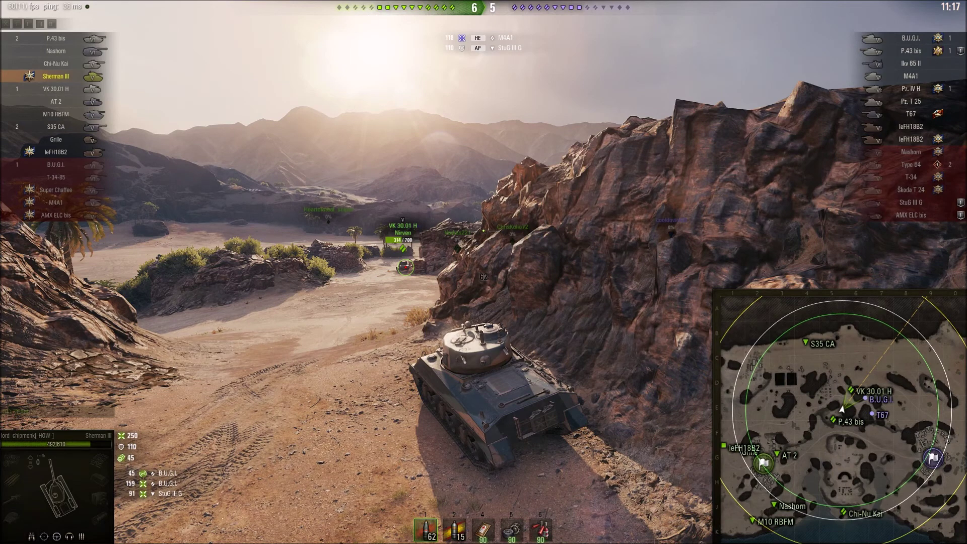
pyautogui.press('Down')
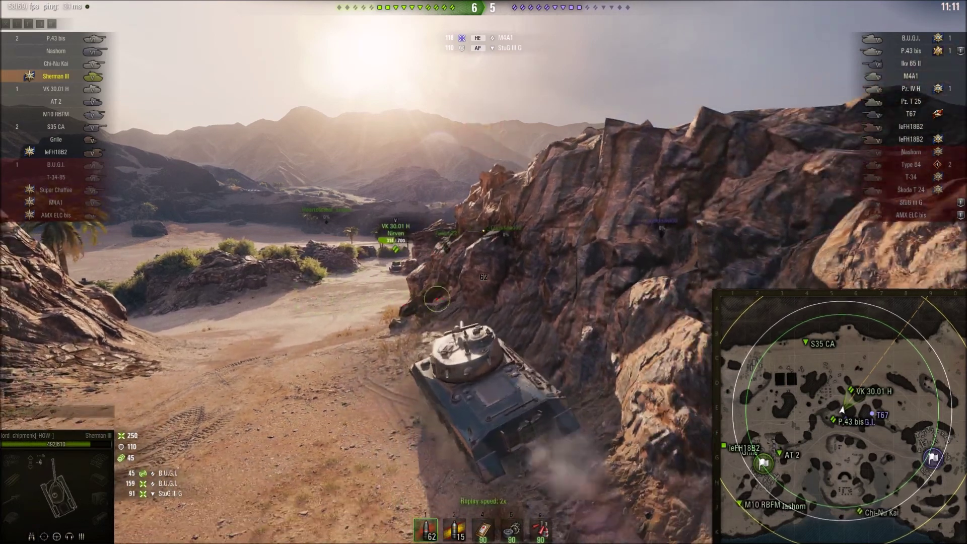
pyautogui.press('Up')
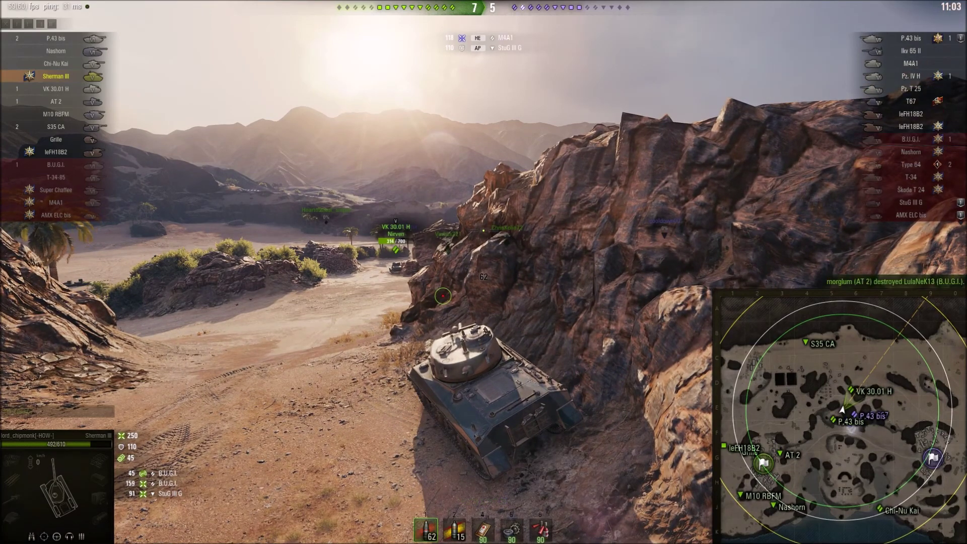
pyautogui.press('Down')
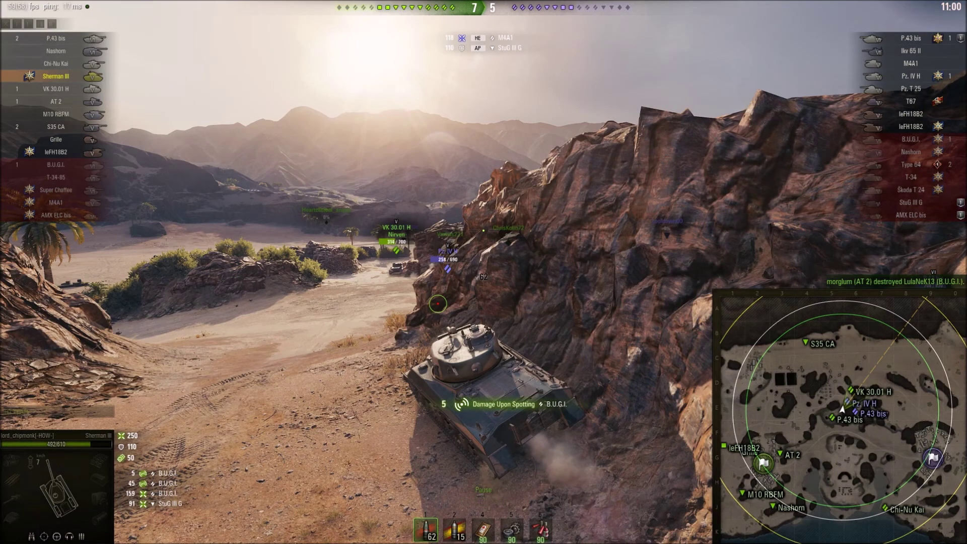
pyautogui.press('space')
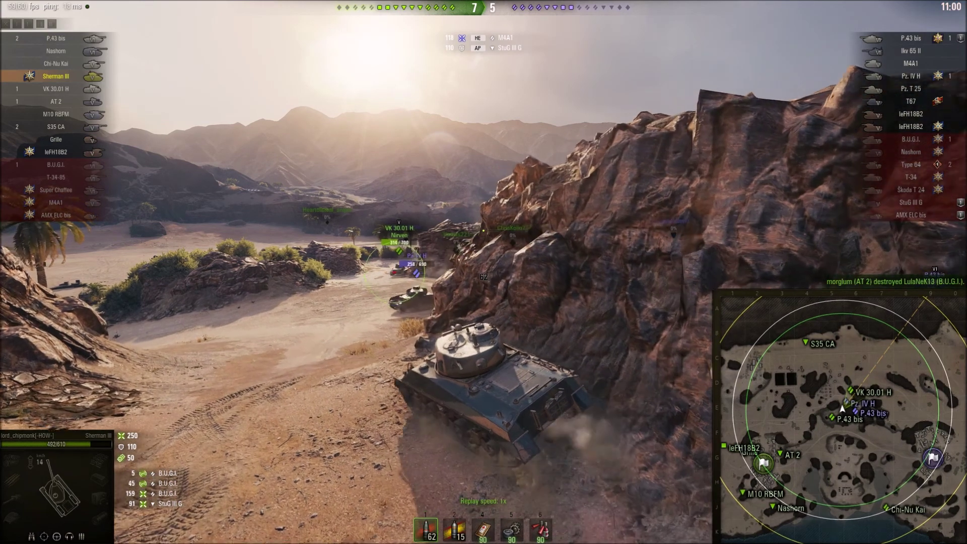
pyautogui.press('space')
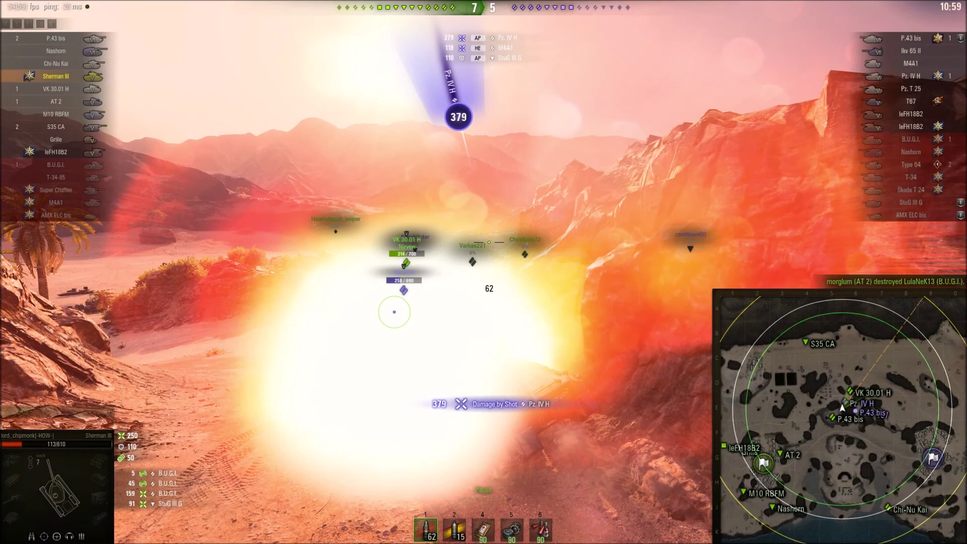
pyautogui.press('Down')
pyautogui.press('Up')
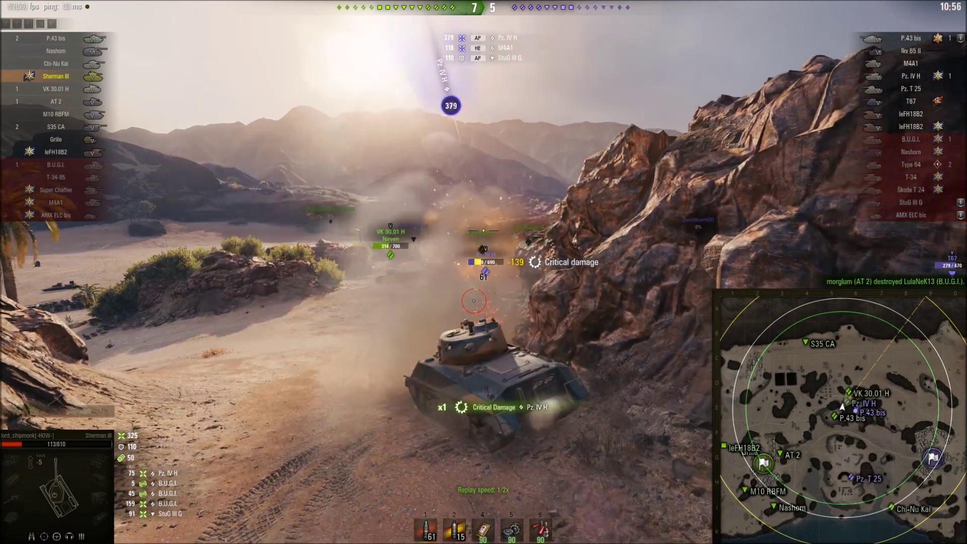
pyautogui.press('space')
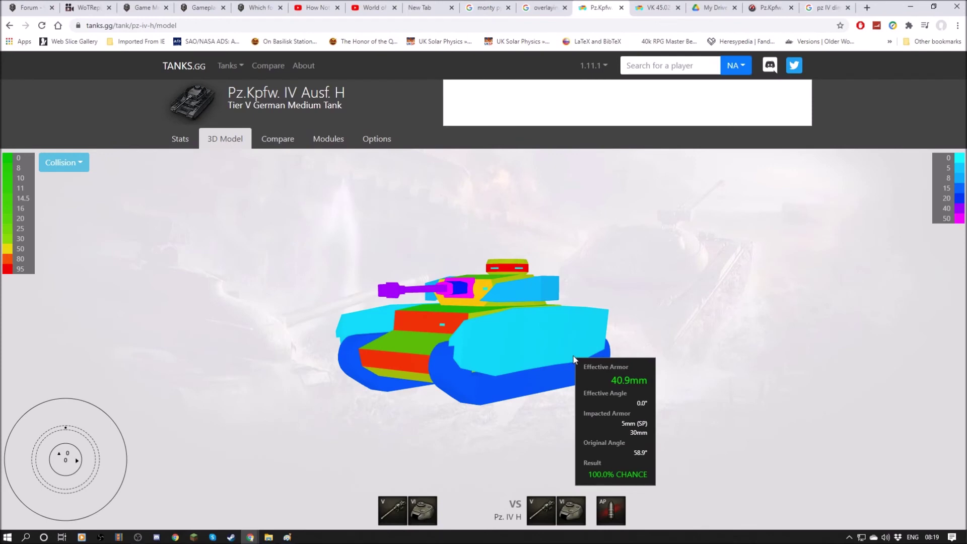
# Step: Examine the Pz.Kpfw. IV Ausf. H collision model on tanks.gg from the front and side, inspecting the hull, turret and side skirt armour
pyautogui.moveTo(573, 336); pyautogui.dragTo(561, 341)
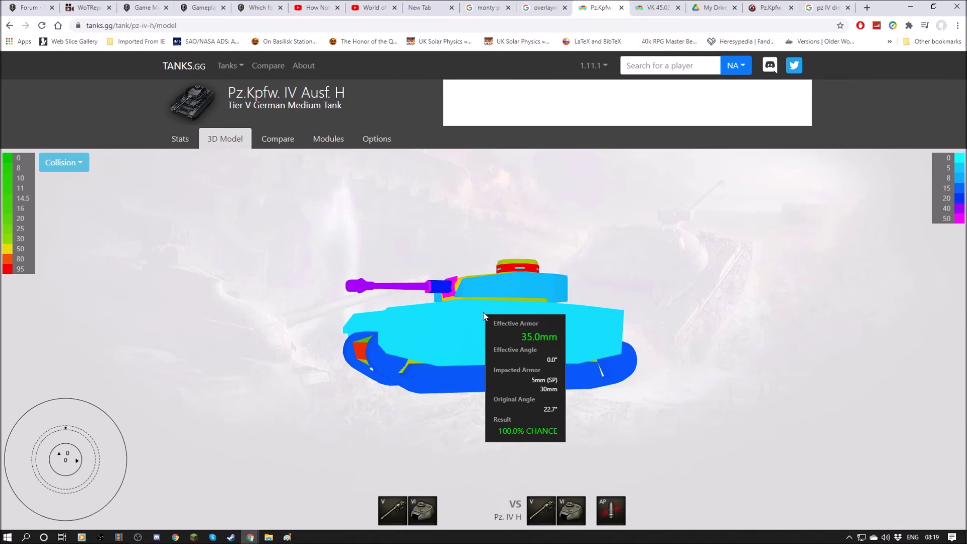
pyautogui.moveTo(500, 311); pyautogui.dragTo(612, 348)
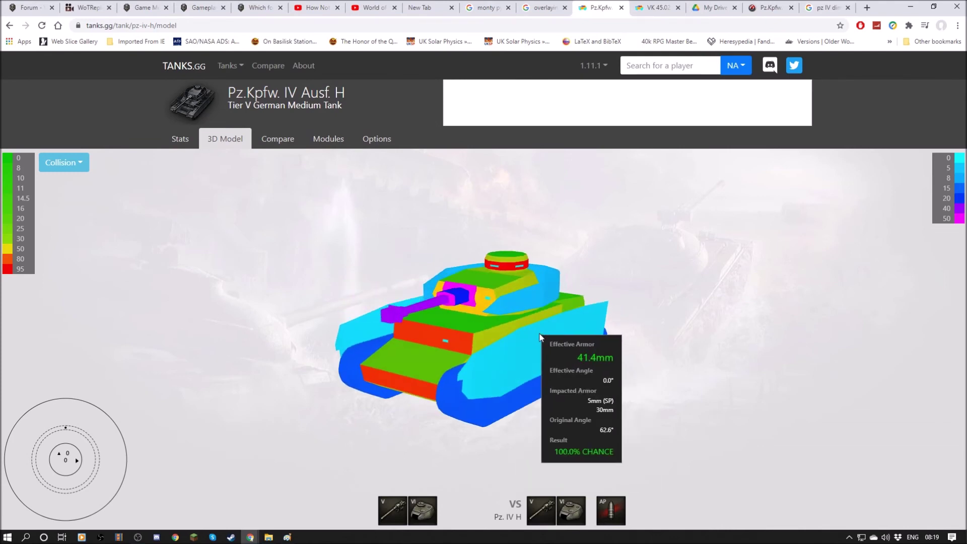
pyautogui.moveTo(501, 362); pyautogui.dragTo(460, 283)
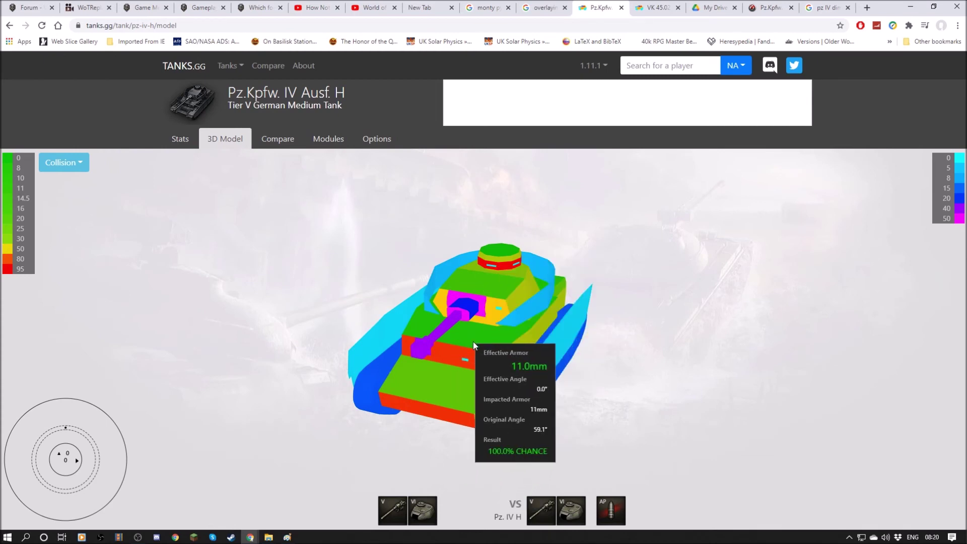
pyautogui.moveTo(613, 414); pyautogui.dragTo(504, 322)
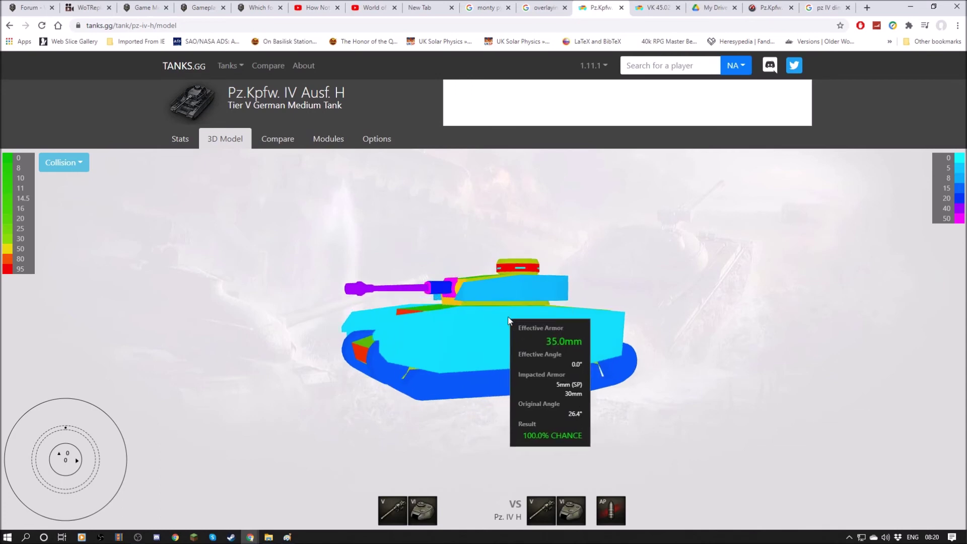
pyautogui.moveTo(553, 349); pyautogui.dragTo(498, 348)
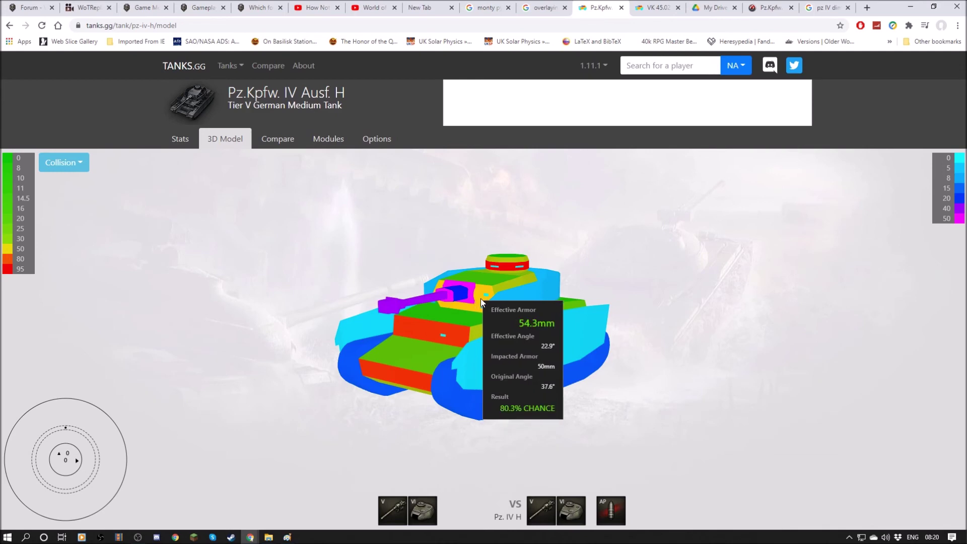
pyautogui.moveTo(636, 332); pyautogui.dragTo(504, 321)
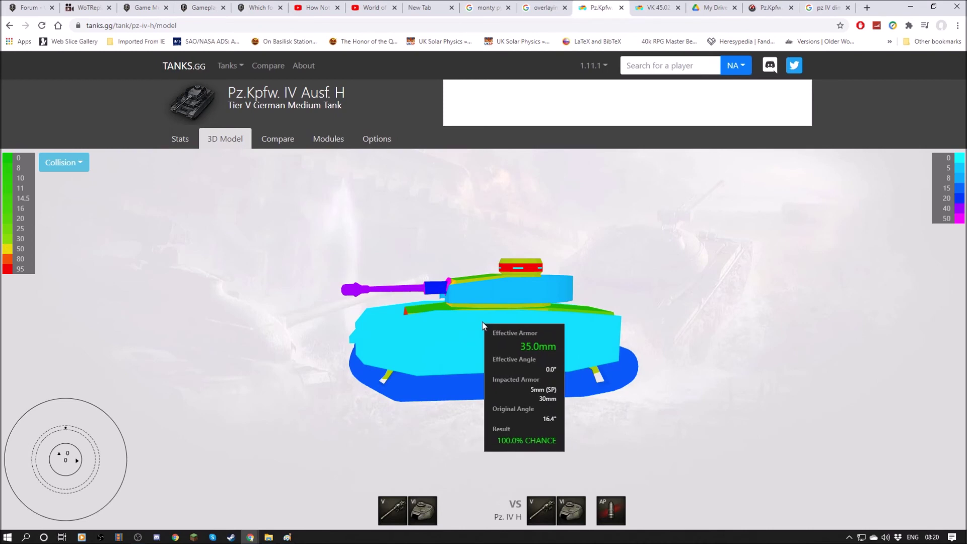
pyautogui.moveTo(482, 321); pyautogui.dragTo(486, 344)
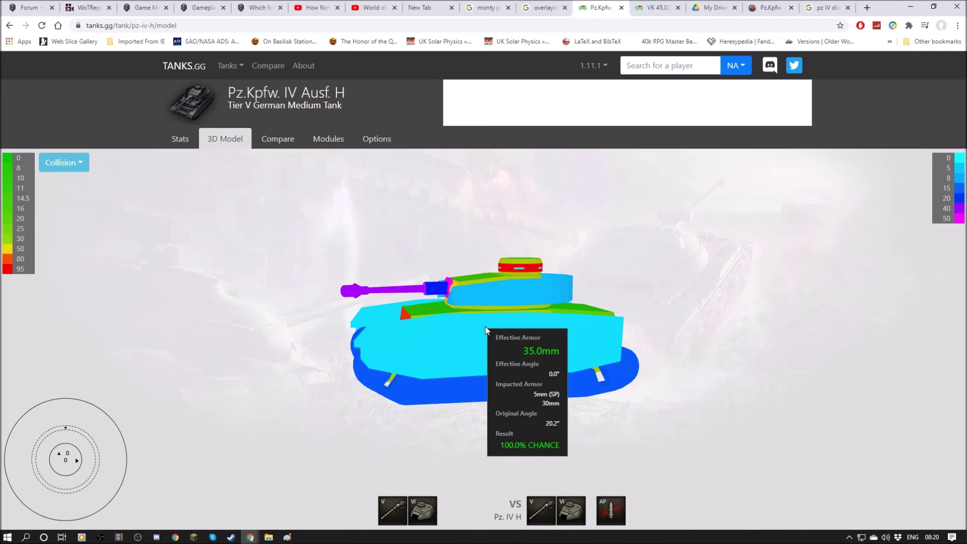
pyautogui.moveTo(475, 356); pyautogui.dragTo(753, 361)
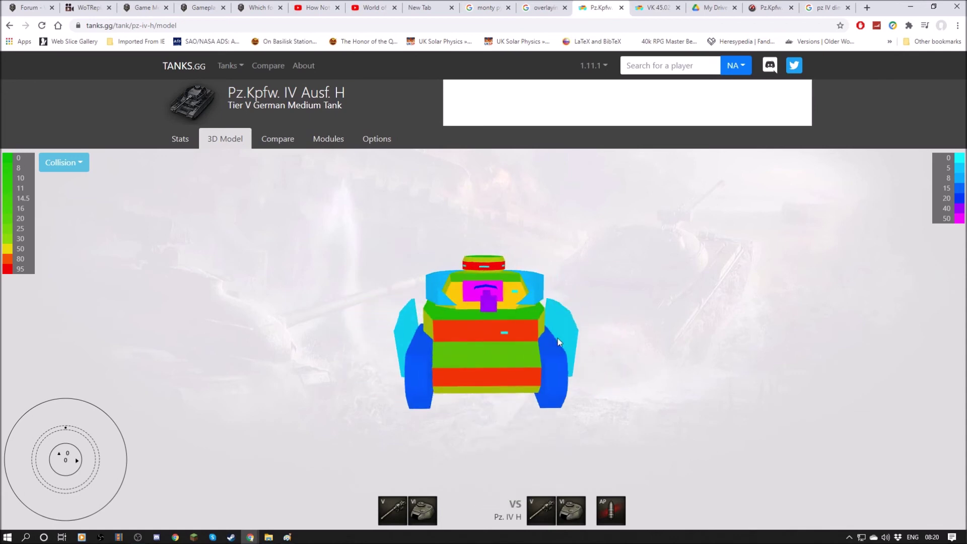
pyautogui.moveTo(645, 330); pyautogui.dragTo(536, 335)
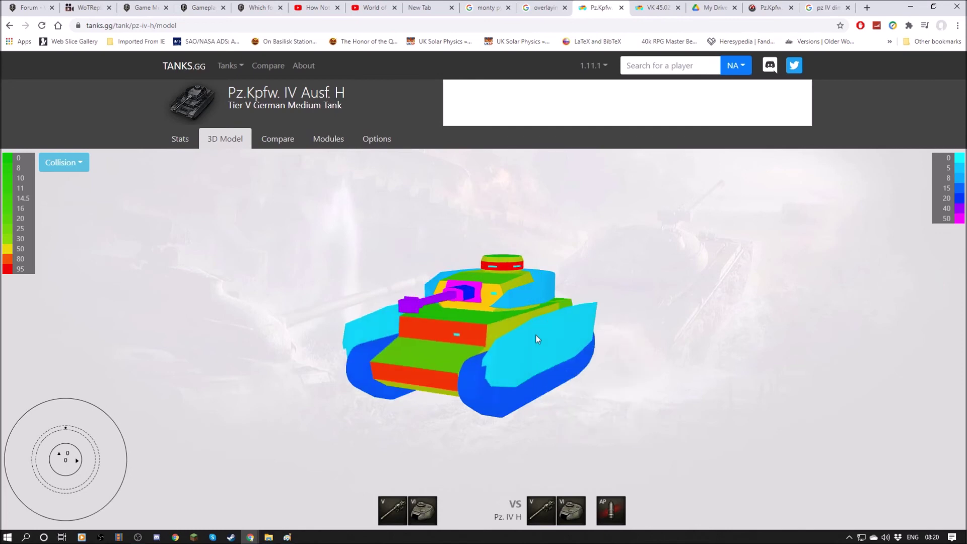
pyautogui.moveTo(535, 334)
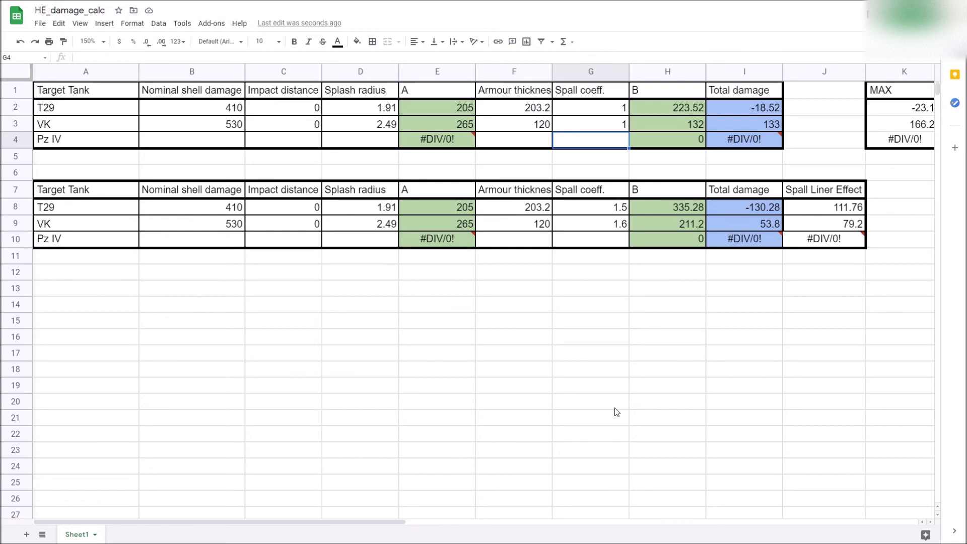
# Step: In the HE_damage_calc sheet, enter 410 nominal shell damage and a 1.91 splash radius in the upper table's Pz IV row
pyautogui.click(205, 145)
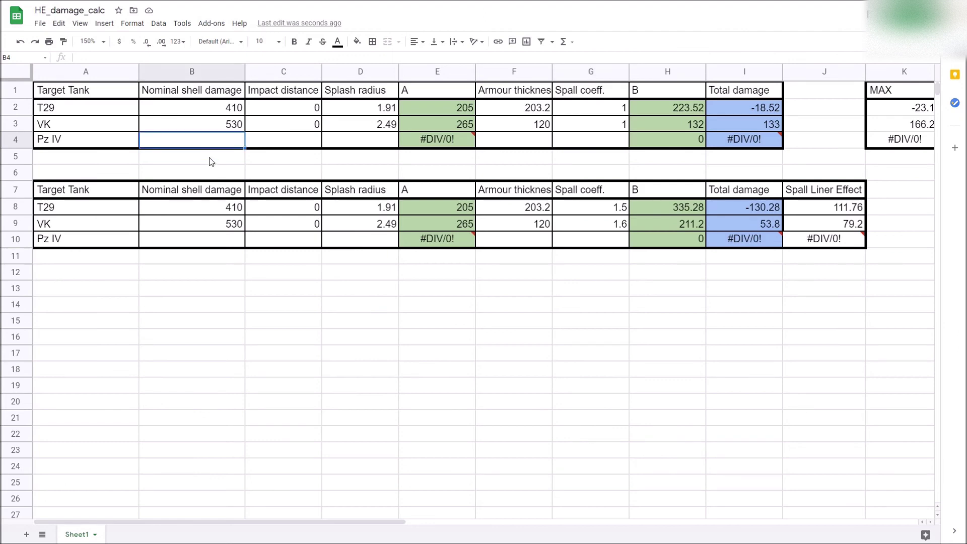
pyautogui.write('410')
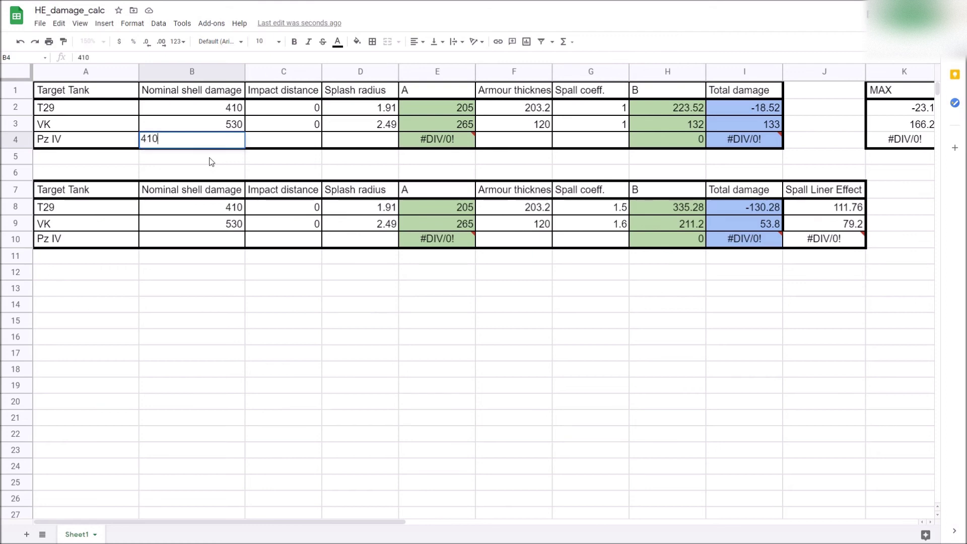
pyautogui.press('Tab')
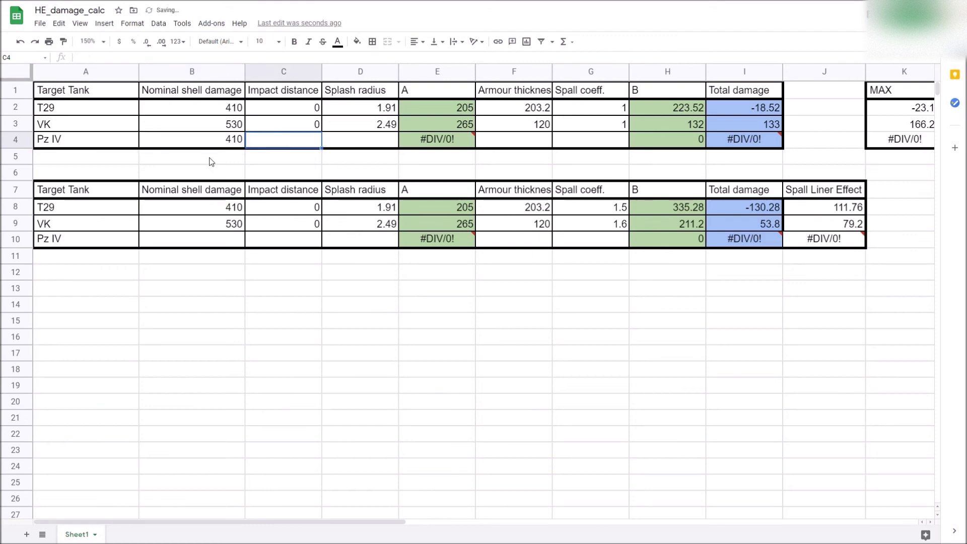
pyautogui.press('Tab')
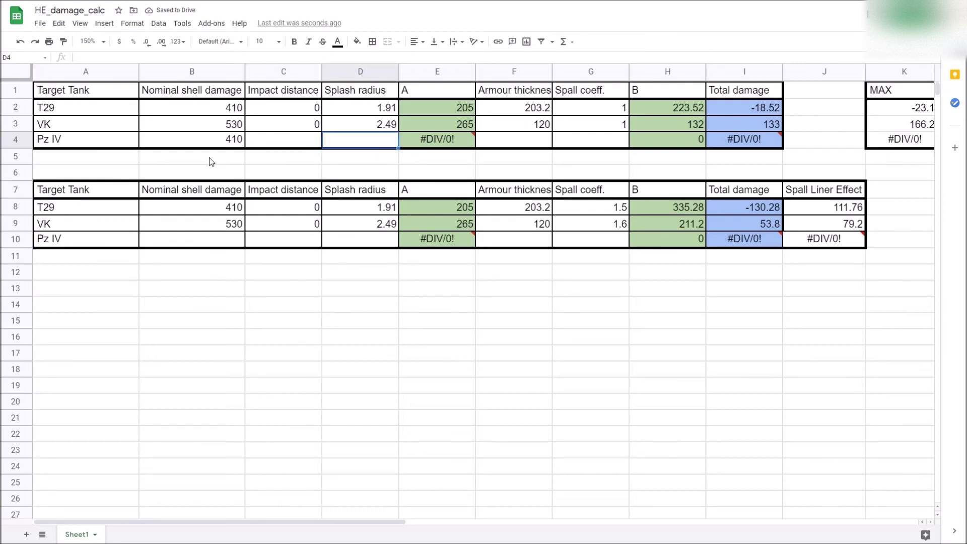
pyautogui.write('1.91')
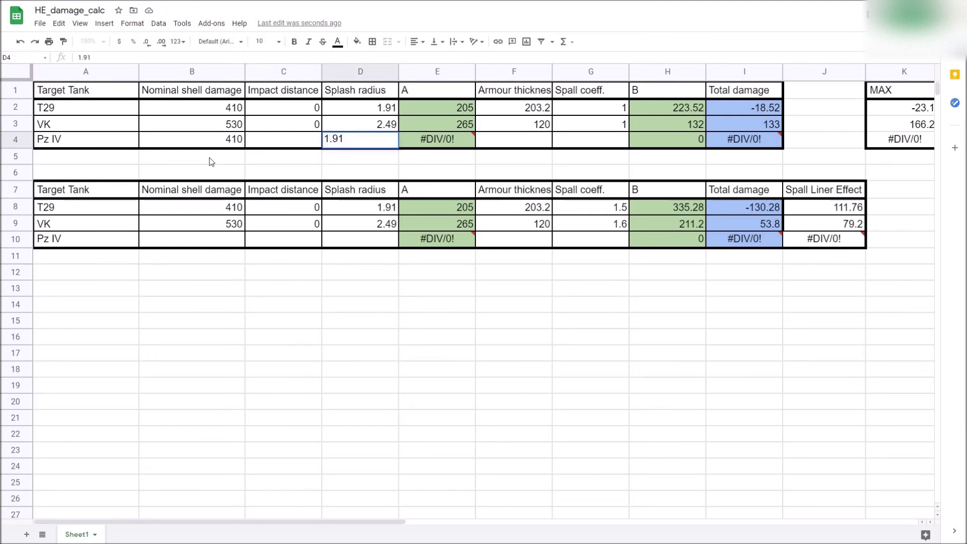
# Step: Set the impact distance in the upper table's Pz IV row to 0.52
pyautogui.hotkey('shift', 'Tab')
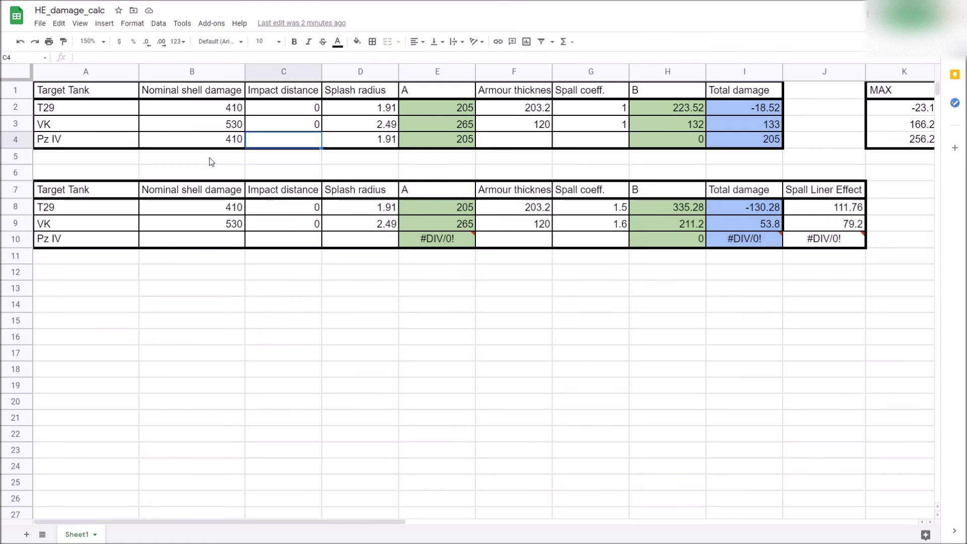
pyautogui.write('0.52')
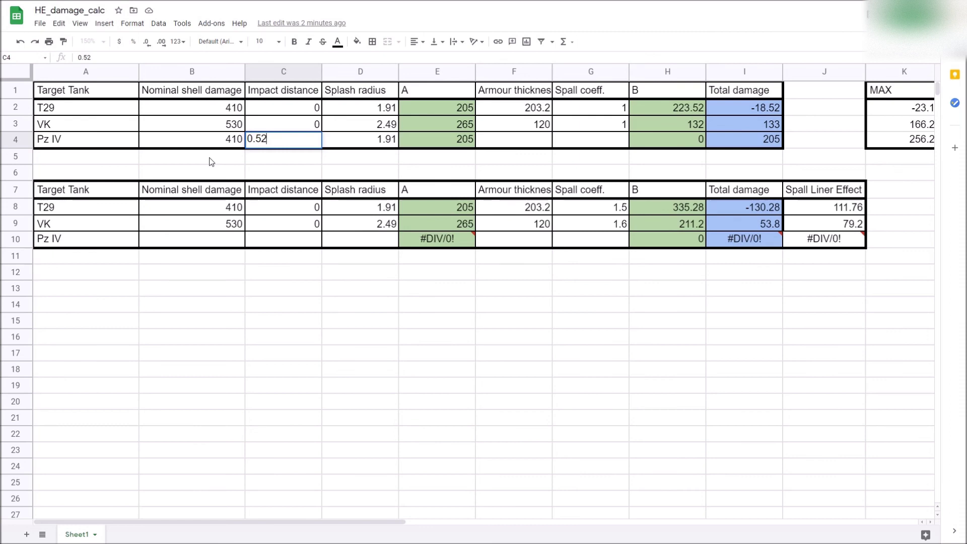
pyautogui.press('Tab')
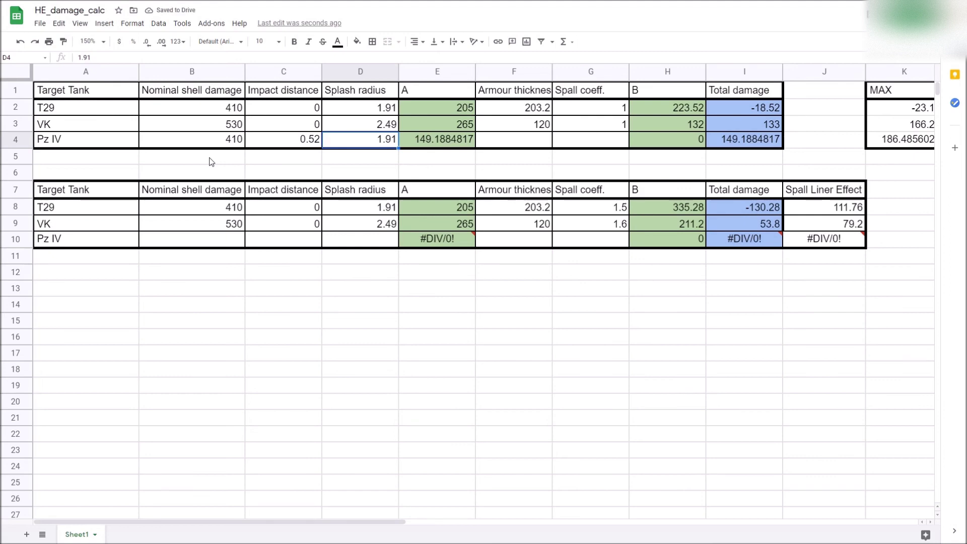
# Step: Enter an armour thickness of 30 and a spall coefficient of 1 in the upper table's Pz IV row
pyautogui.press('Tab')
pyautogui.press('Tab')
pyautogui.press('Tab')
pyautogui.press('Left')
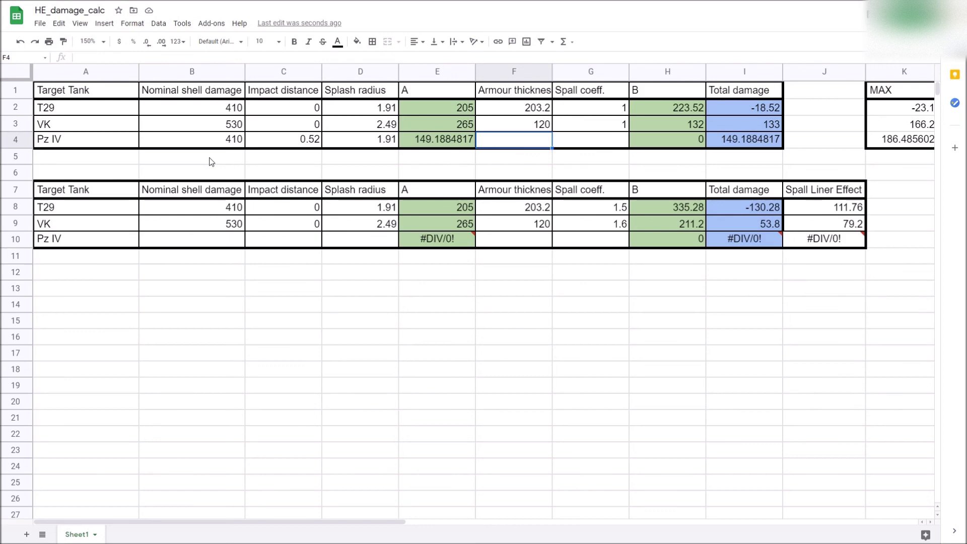
pyautogui.write('30')
pyautogui.press('Tab')
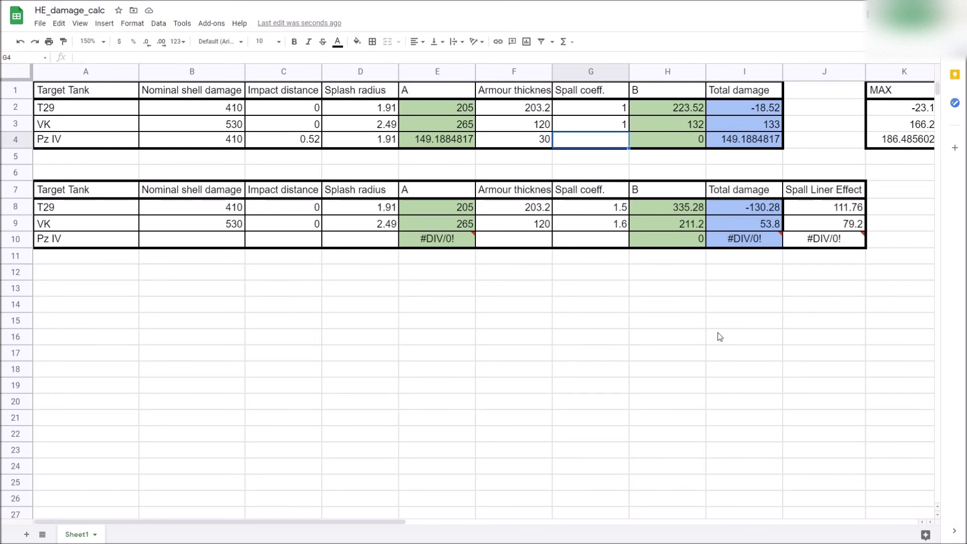
pyautogui.write('1')
pyautogui.press('Tab')
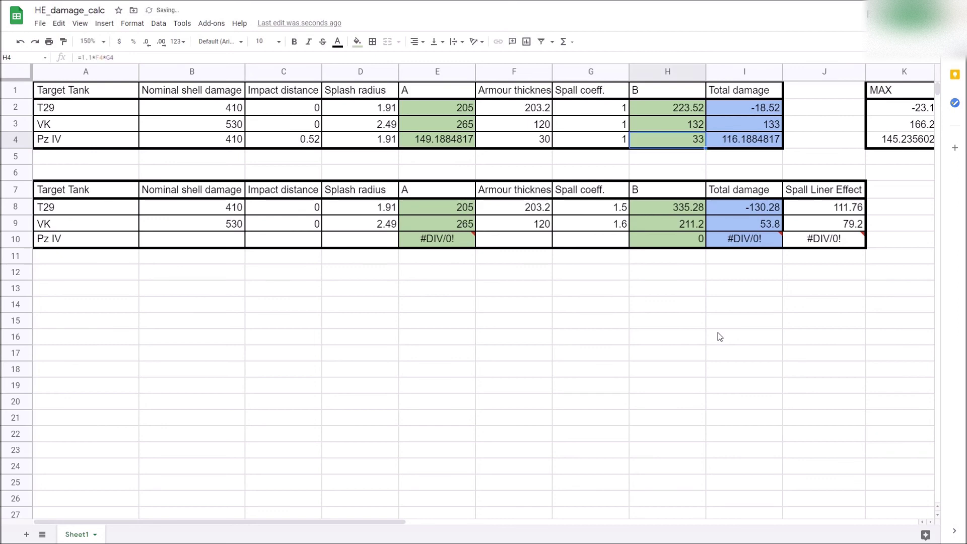
# Step: Review the calculated MAX and MIN damage for the Pz IV in row 4
pyautogui.press('Right')
pyautogui.press('Right')
pyautogui.press('Right')
pyautogui.press('Right')
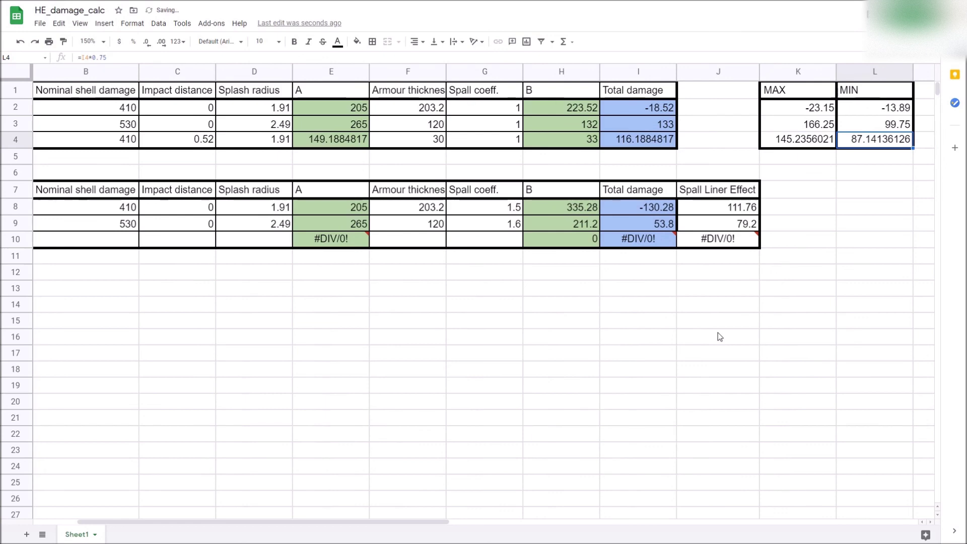
pyautogui.press('Left')
pyautogui.press('Left')
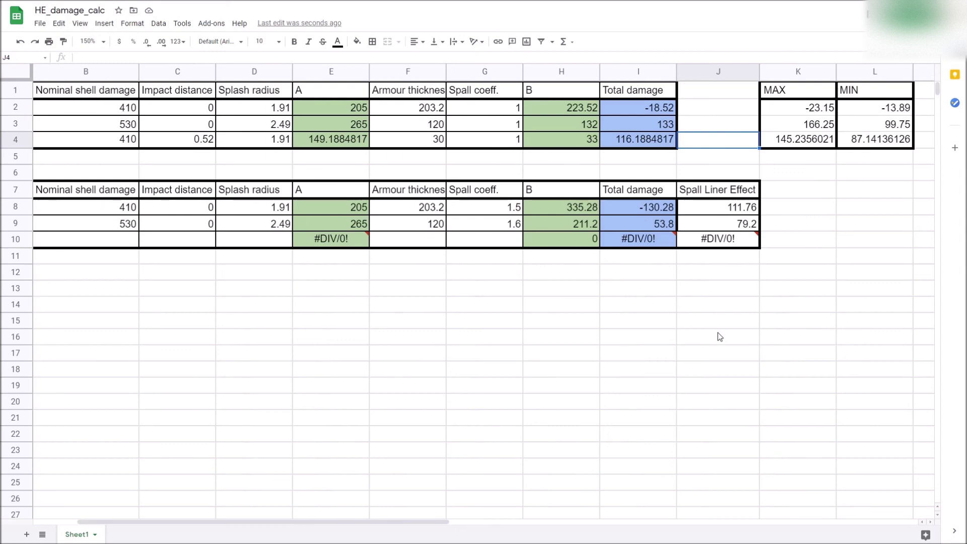
# Step: Set the Pz IV spall coefficient in row 4 to 1.5 and check the row's total and minimum damage
pyautogui.click(516, 143)
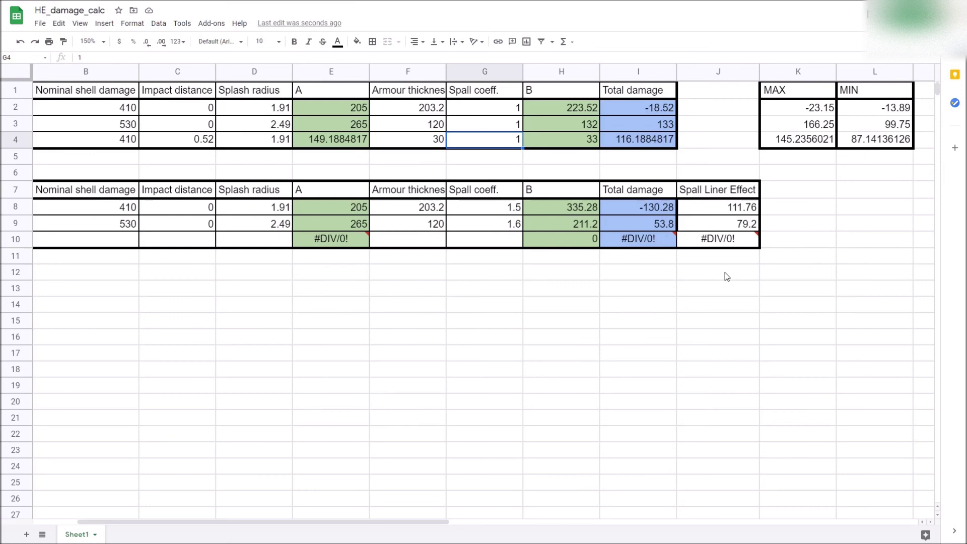
pyautogui.write('1.5')
pyautogui.press('Tab')
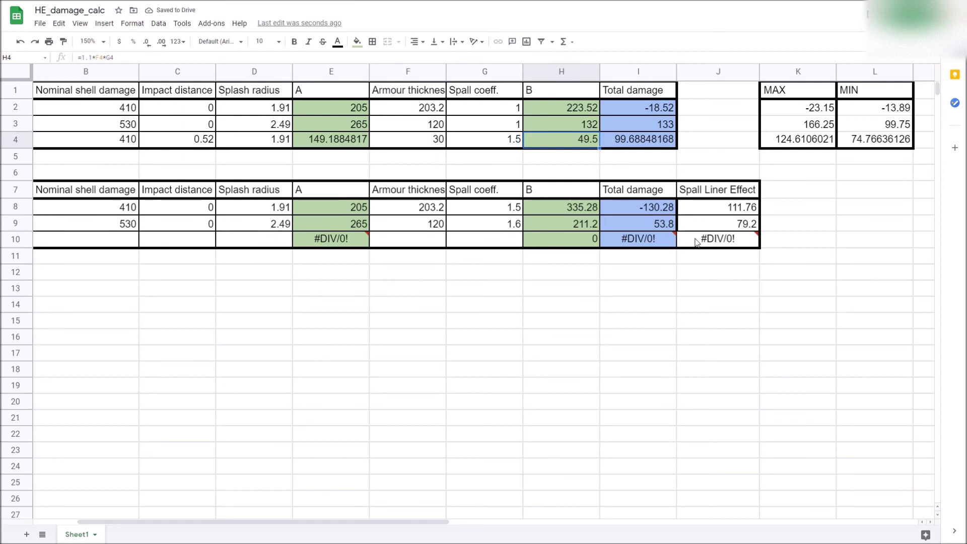
pyautogui.click(626, 139)
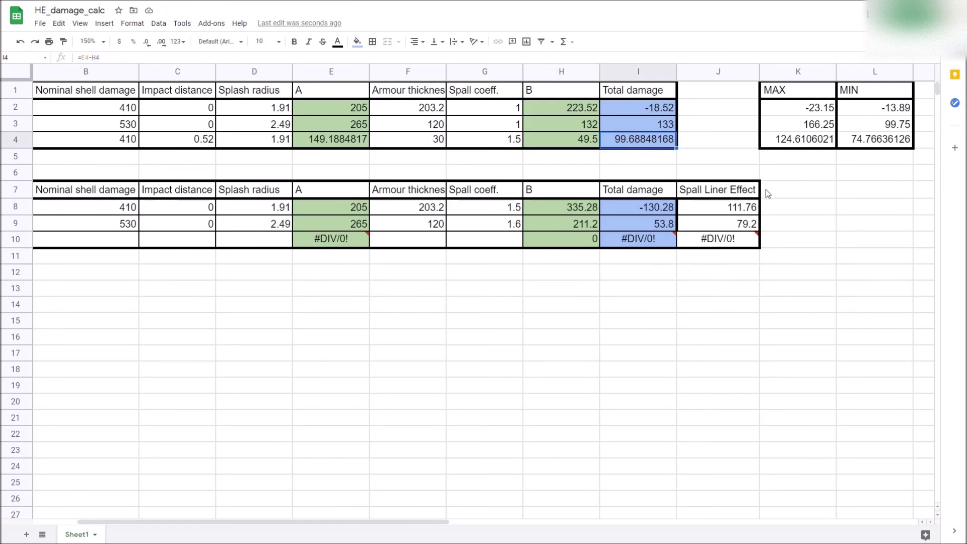
pyautogui.click(856, 140)
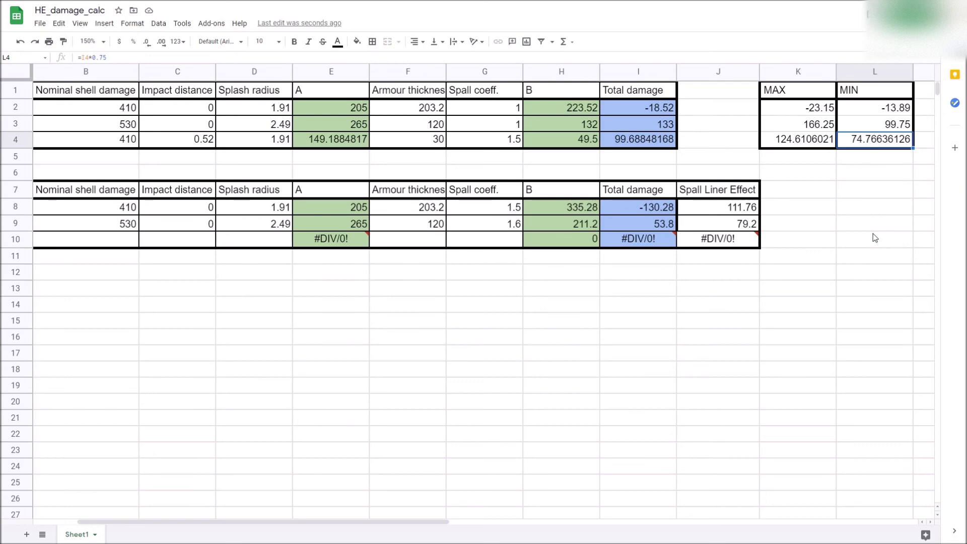
# Step: Set the Pz IV spall coefficient in row 4 to 1
pyautogui.click(509, 143)
pyautogui.hotkey('ctrl', 'z')
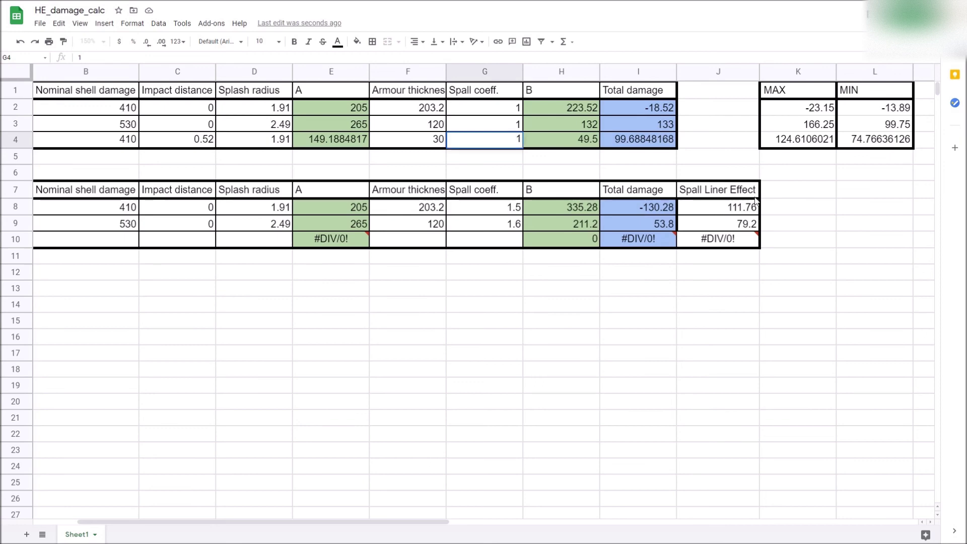
pyautogui.hotkey('ctrl', 'z')
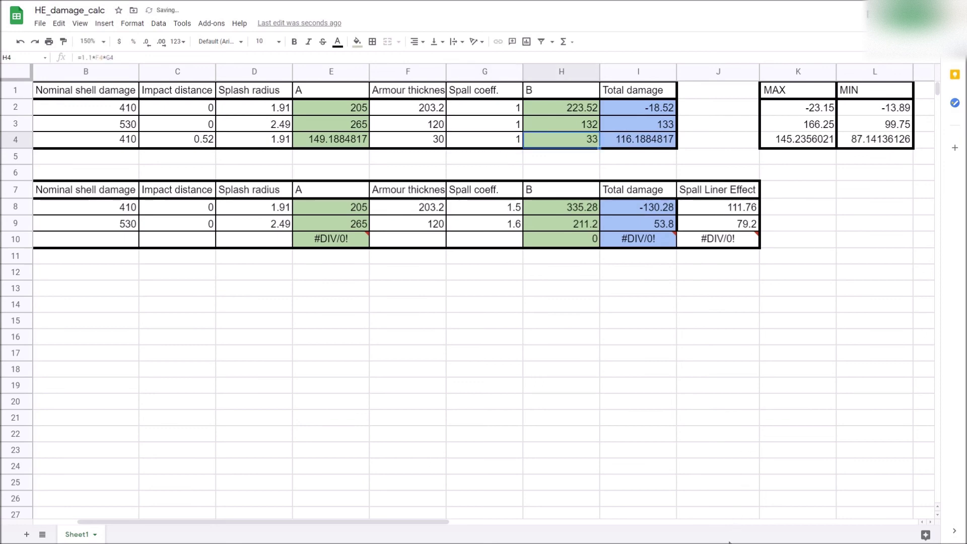
# Step: Enter nominal shell damage 410, impact distance 0.52 and splash radius 1.91 in the lower table's Pz IV row
pyautogui.click(134, 243)
pyautogui.press('Left')
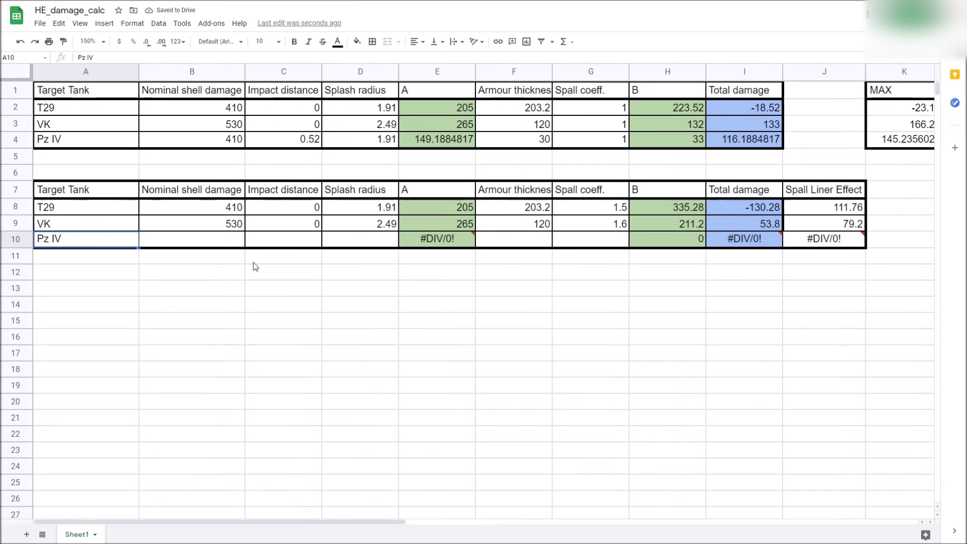
pyautogui.press('Right')
pyautogui.write('410')
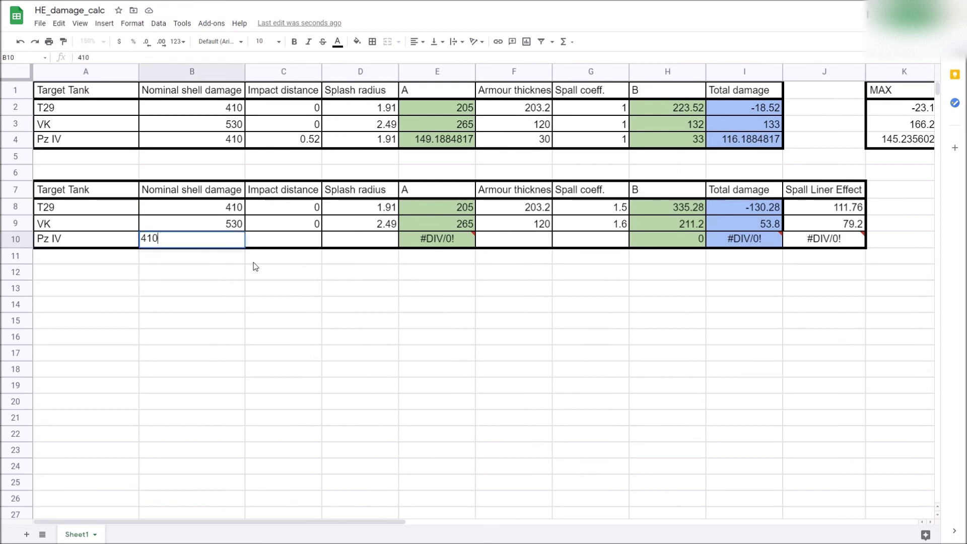
pyautogui.press('Tab')
pyautogui.write('0.8')
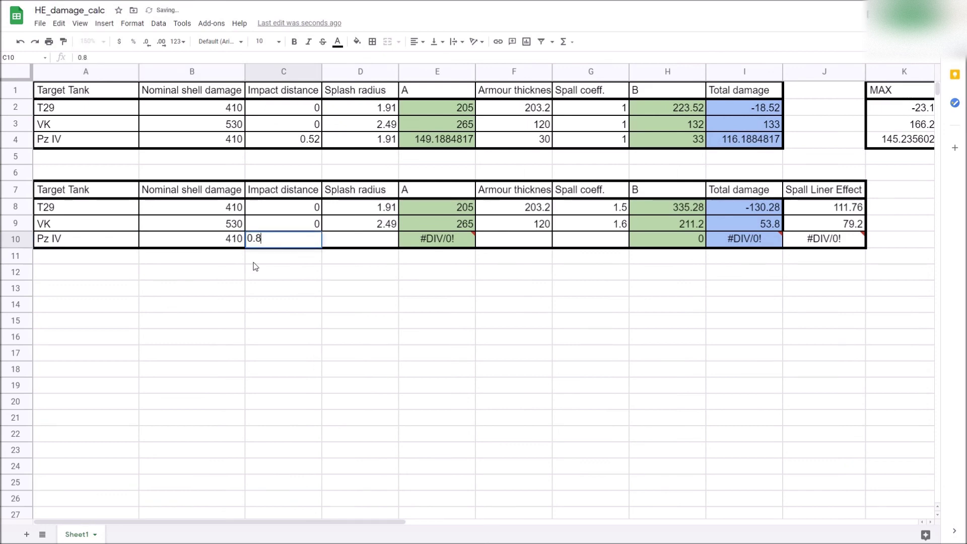
pyautogui.press('BackSpace')
pyautogui.write('52')
pyautogui.press('Tab')
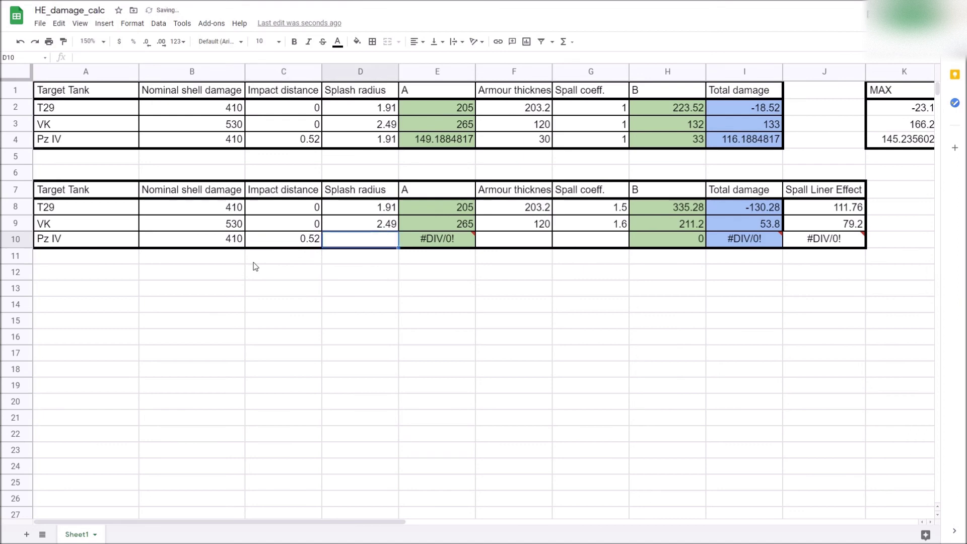
pyautogui.write('1.91')
pyautogui.press('Tab')
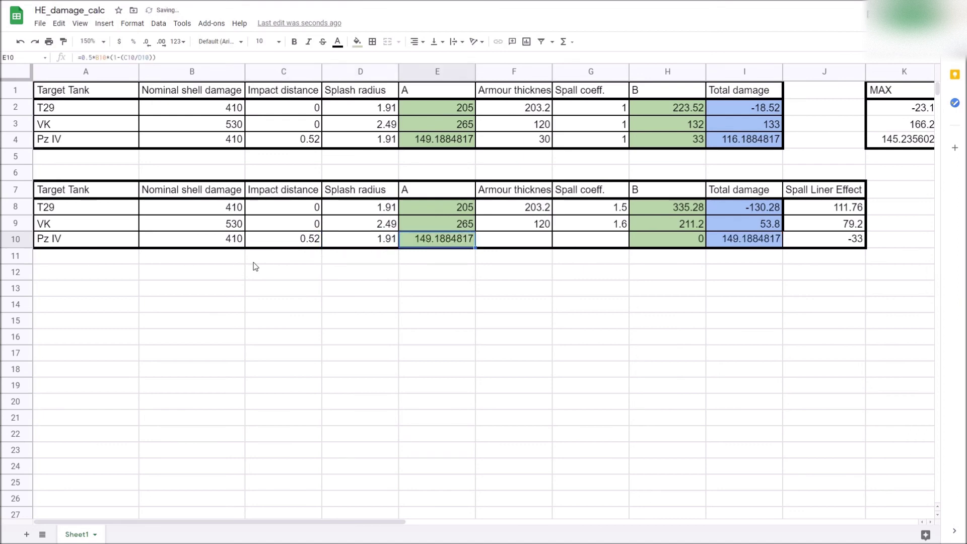
# Step: Enter armour thickness 30 and spall coefficient 1.5 in the lower table's Pz IV row and check its total damage and spall liner effect
pyautogui.press('Tab')
pyautogui.write('30')
pyautogui.press('Tab')
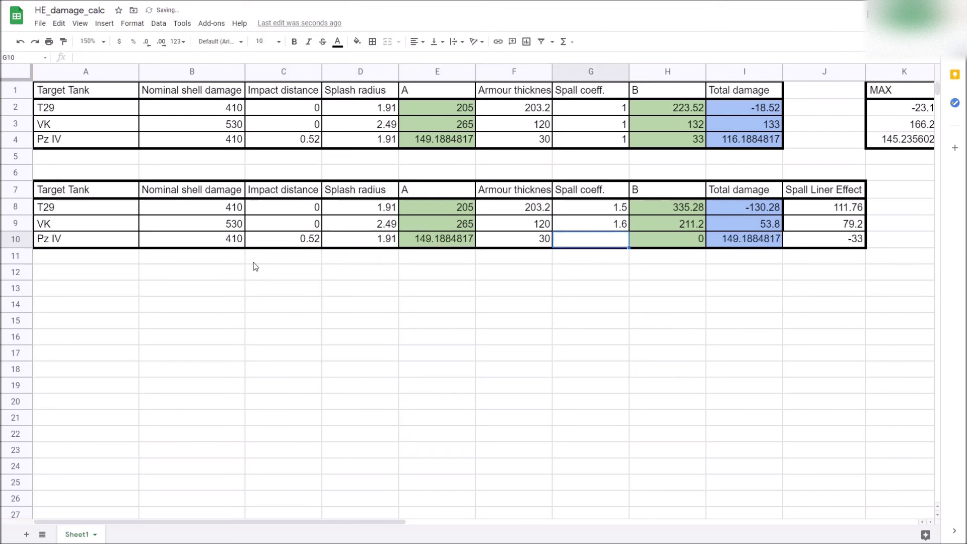
pyautogui.write('1.5')
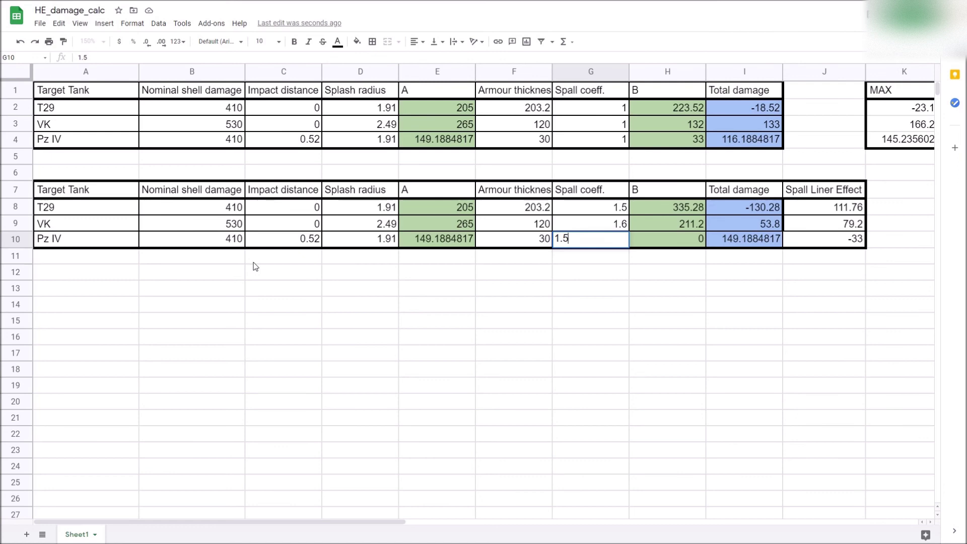
pyautogui.press('Tab')
pyautogui.press('Right')
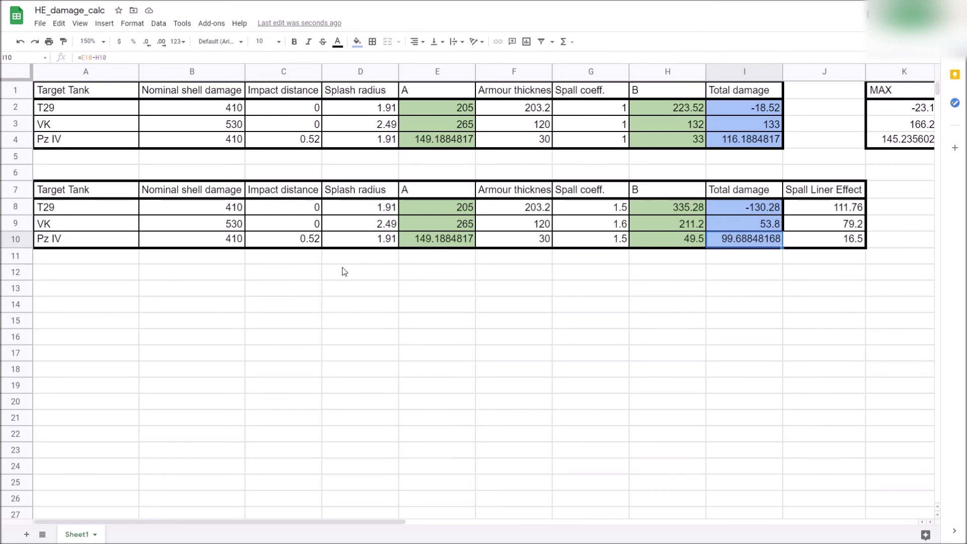
pyautogui.press('Right')
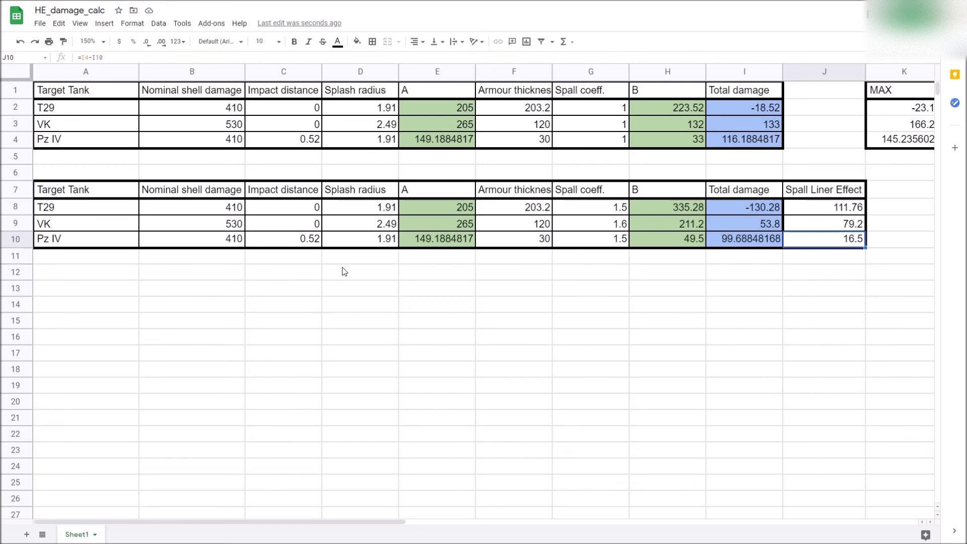
# Step: Set the upper table's Pz IV spall coefficient to 1.5 and check the row's MAX and MIN damage
pyautogui.click(601, 140)
pyautogui.write('1.5')
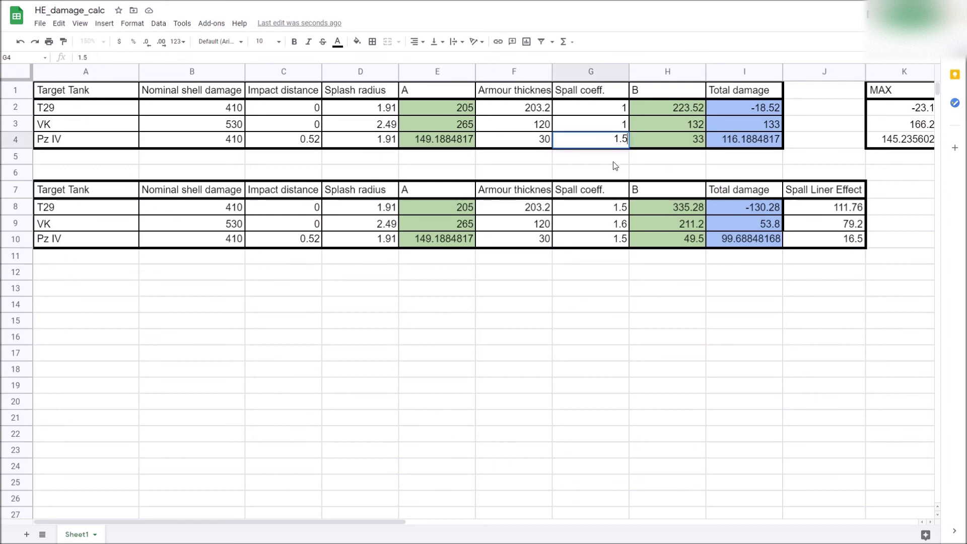
pyautogui.press('Tab')
pyautogui.press('Tab')
pyautogui.press('Tab')
pyautogui.press('Tab')
pyautogui.press('Tab')
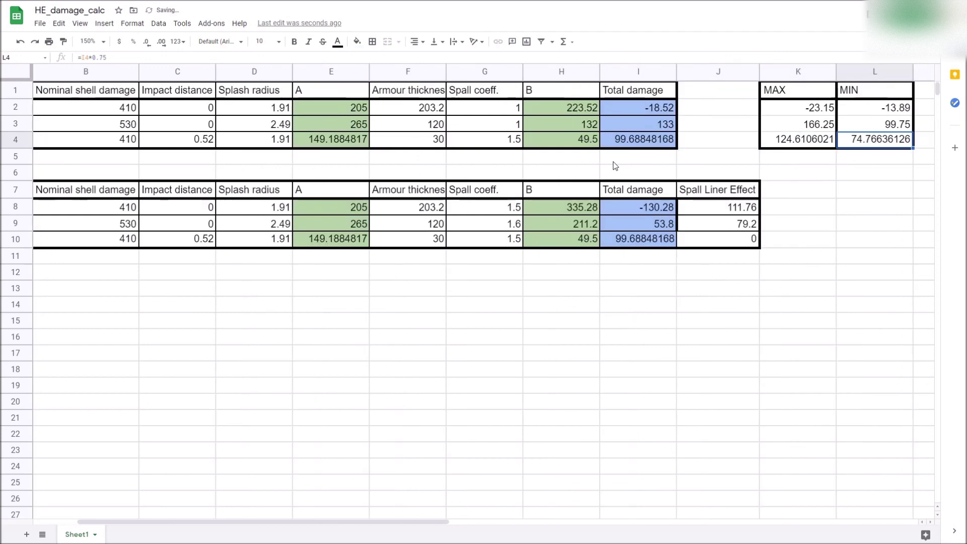